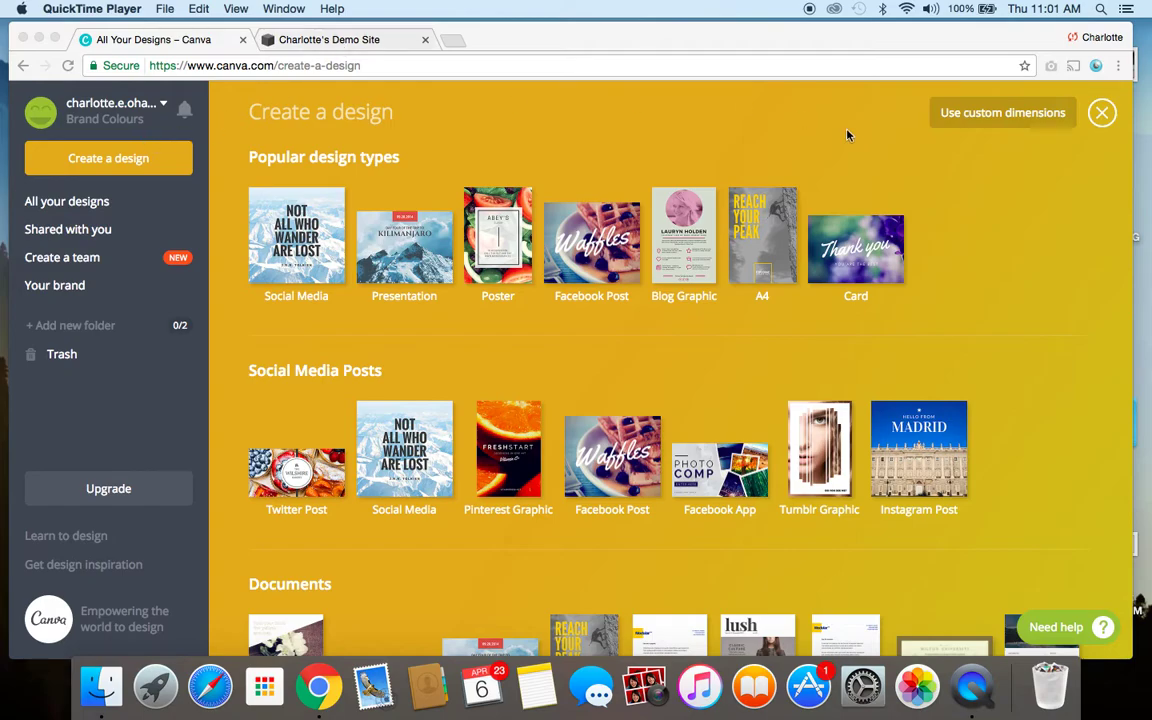
# Create a blank Canva design with custom dimensions of 100 × 100 px.
pyautogui.click(1002, 118)
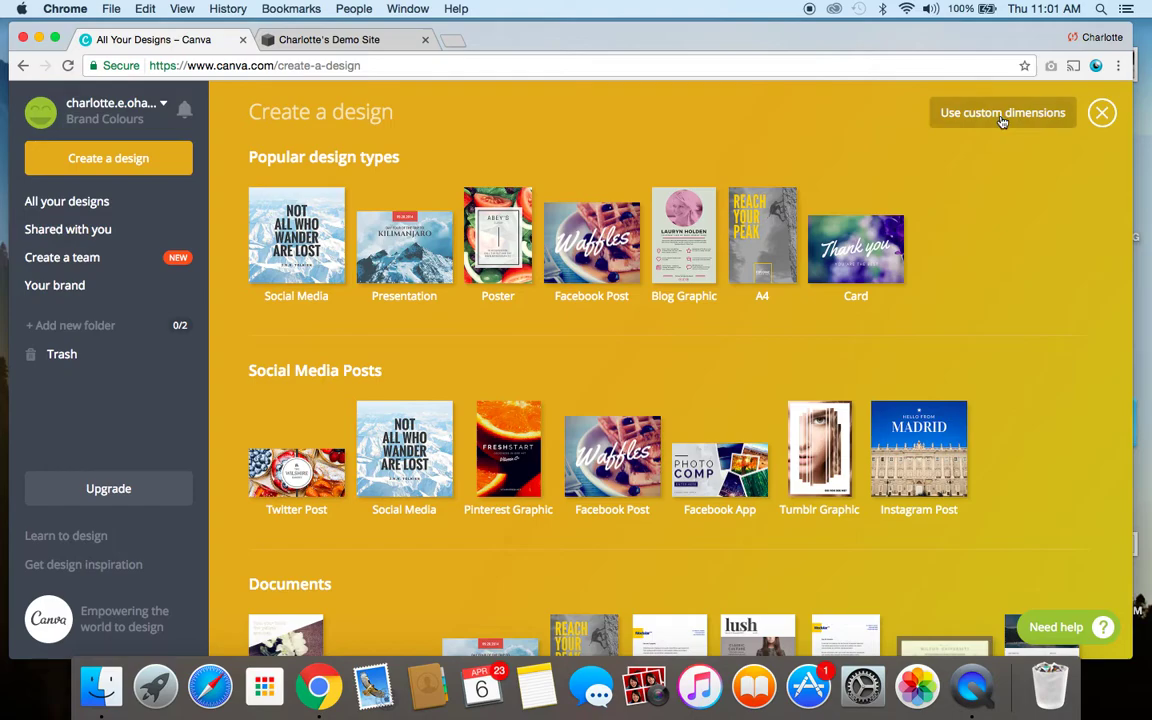
pyautogui.click(1002, 116)
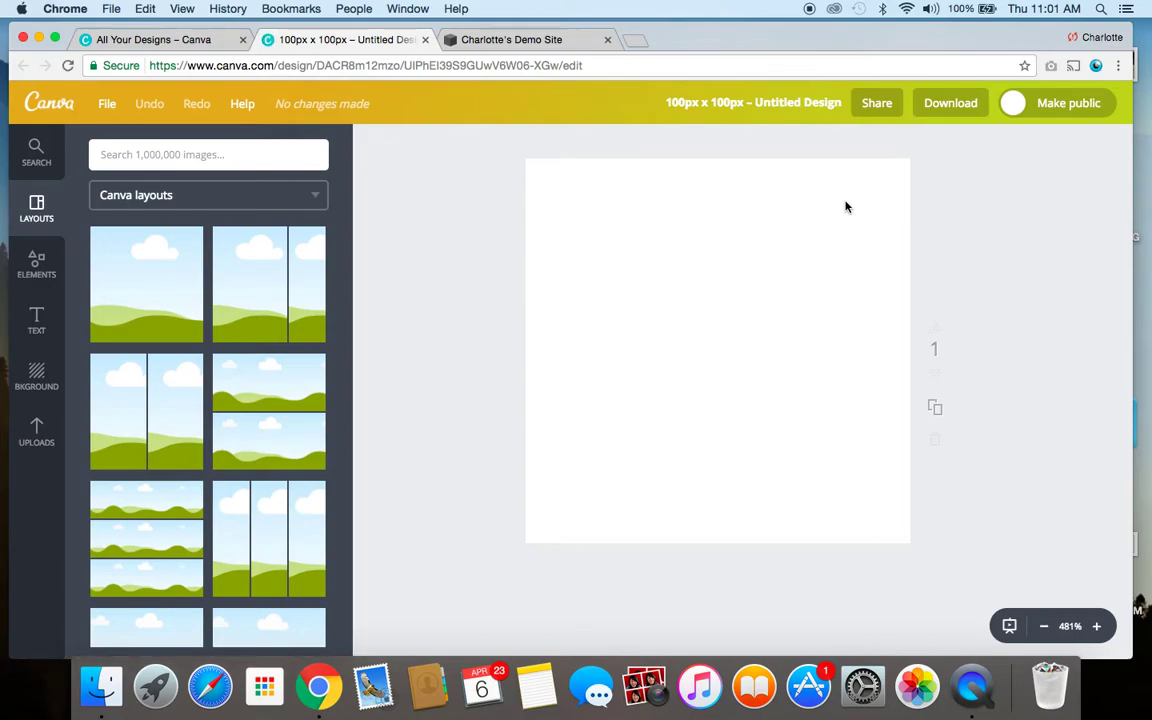
# Add a square shape from Elements and stretch it to cover the whole page.
pyautogui.click(35, 275)
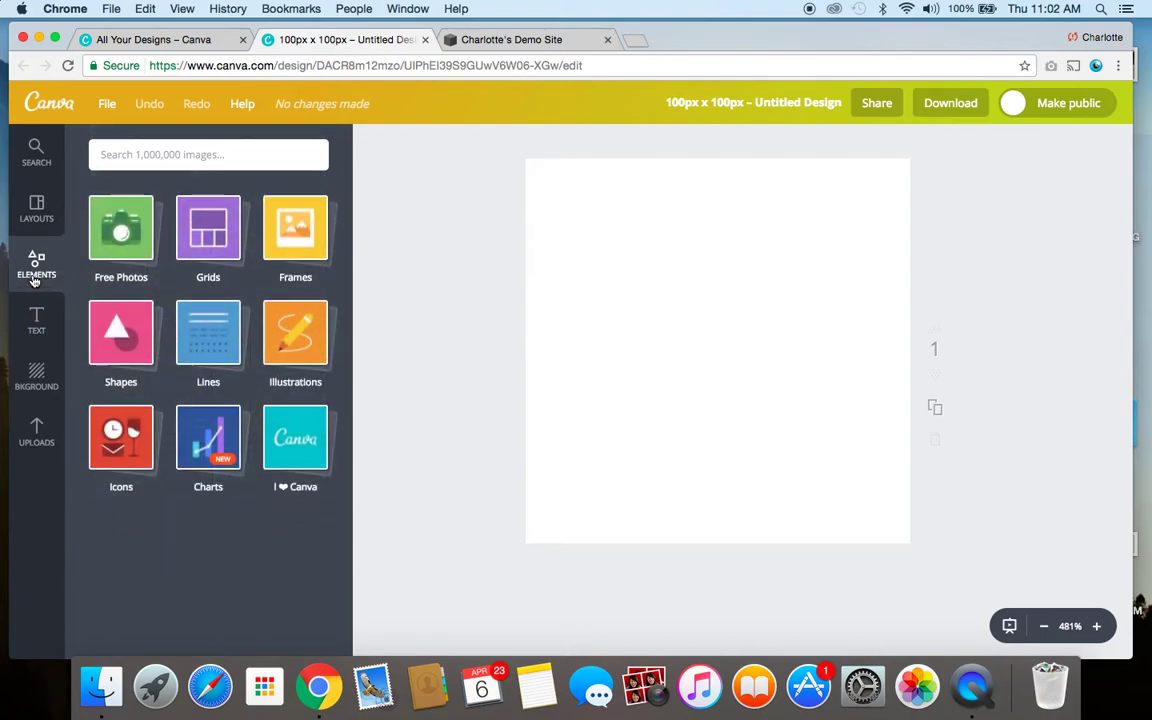
pyautogui.click(121, 332)
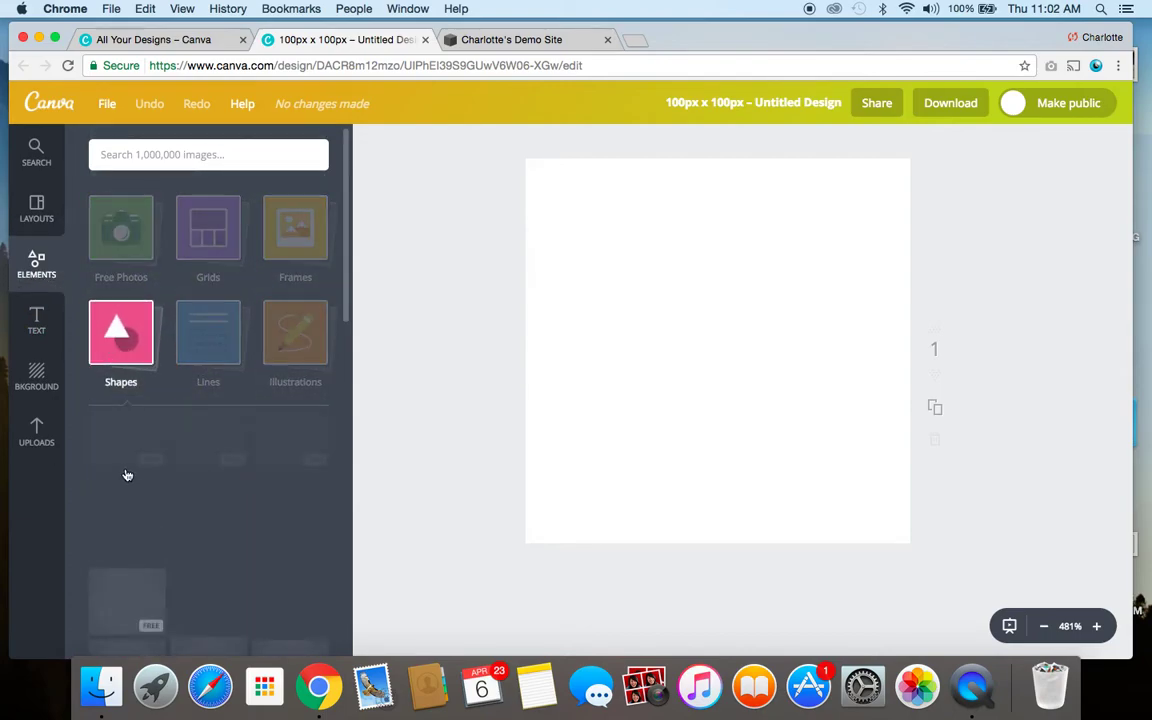
pyautogui.click(127, 465)
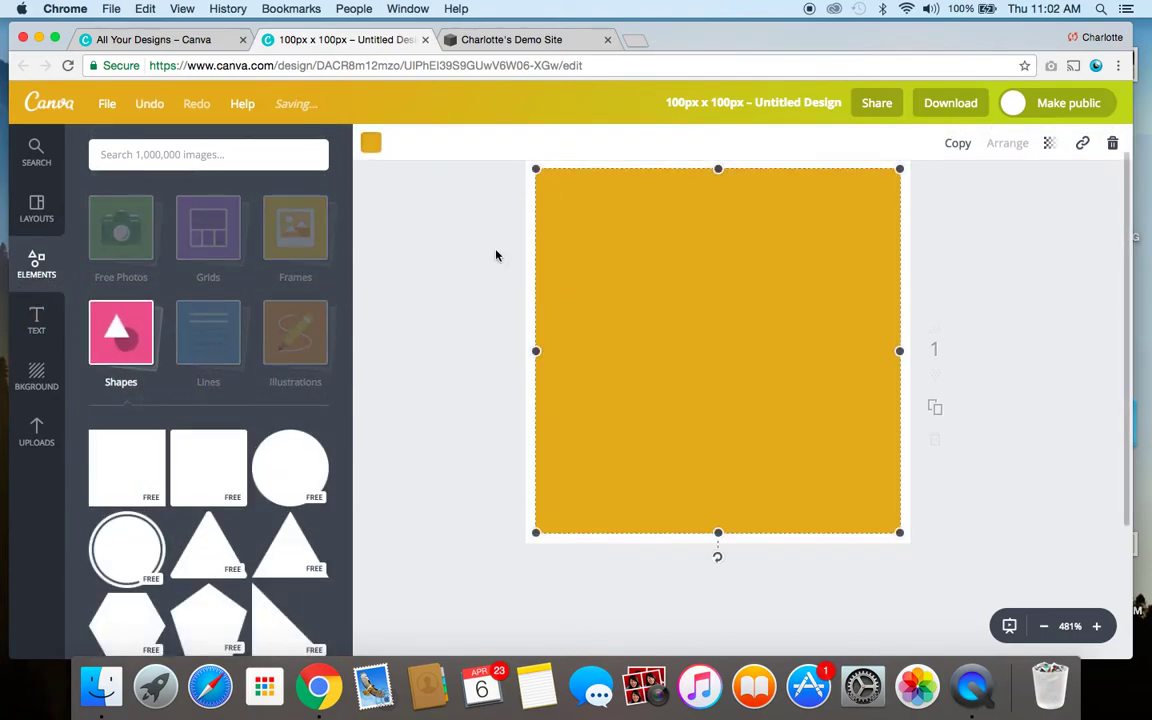
pyautogui.moveTo(533, 205); pyautogui.dragTo(522, 192)
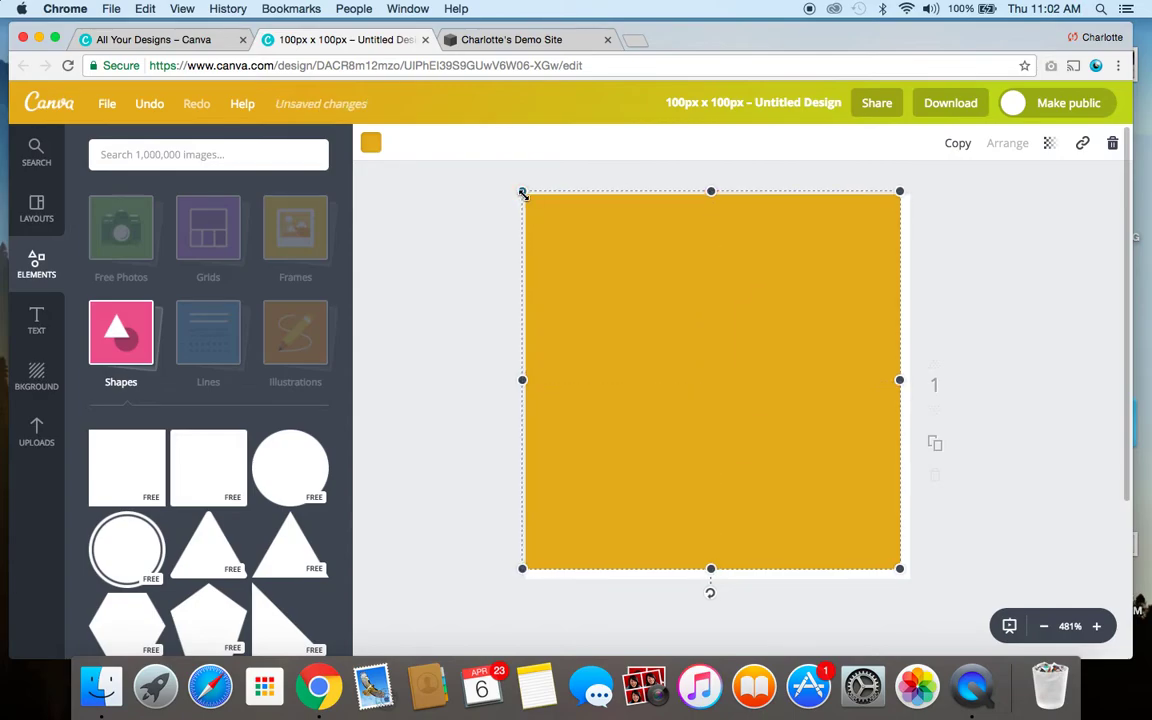
pyautogui.moveTo(899, 568); pyautogui.dragTo(920, 588)
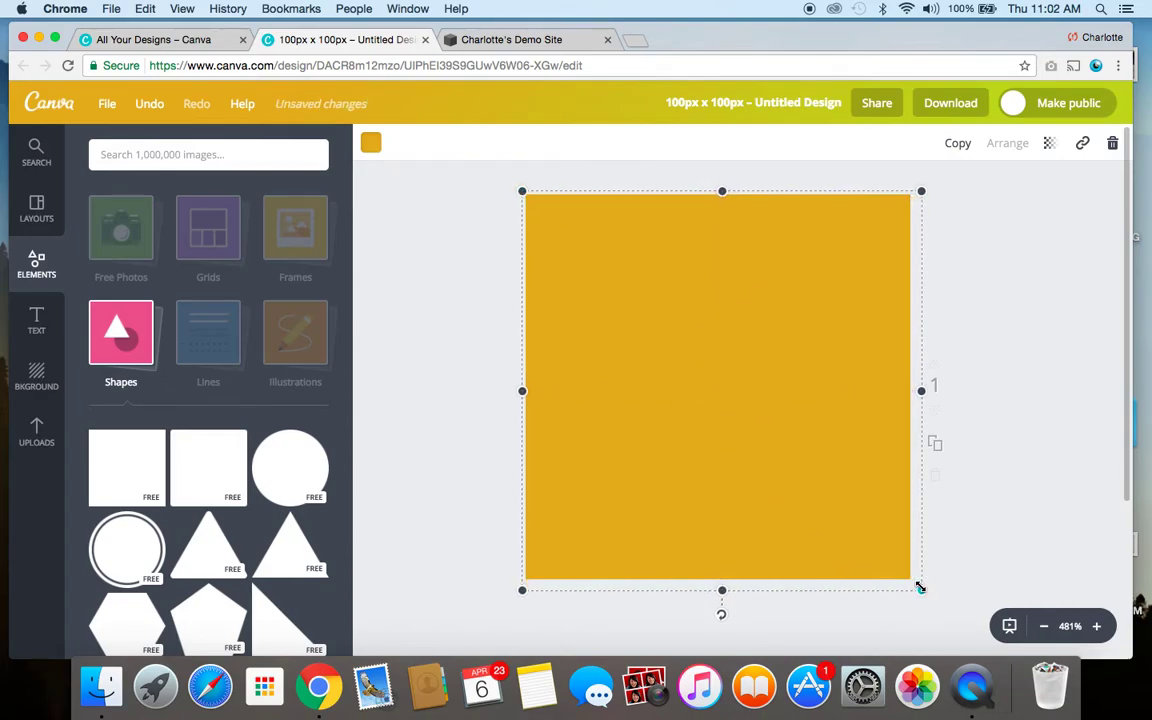
pyautogui.click(28, 322)
# Add a body text box and change its wording to 'C O'.
pyautogui.click(210, 321)
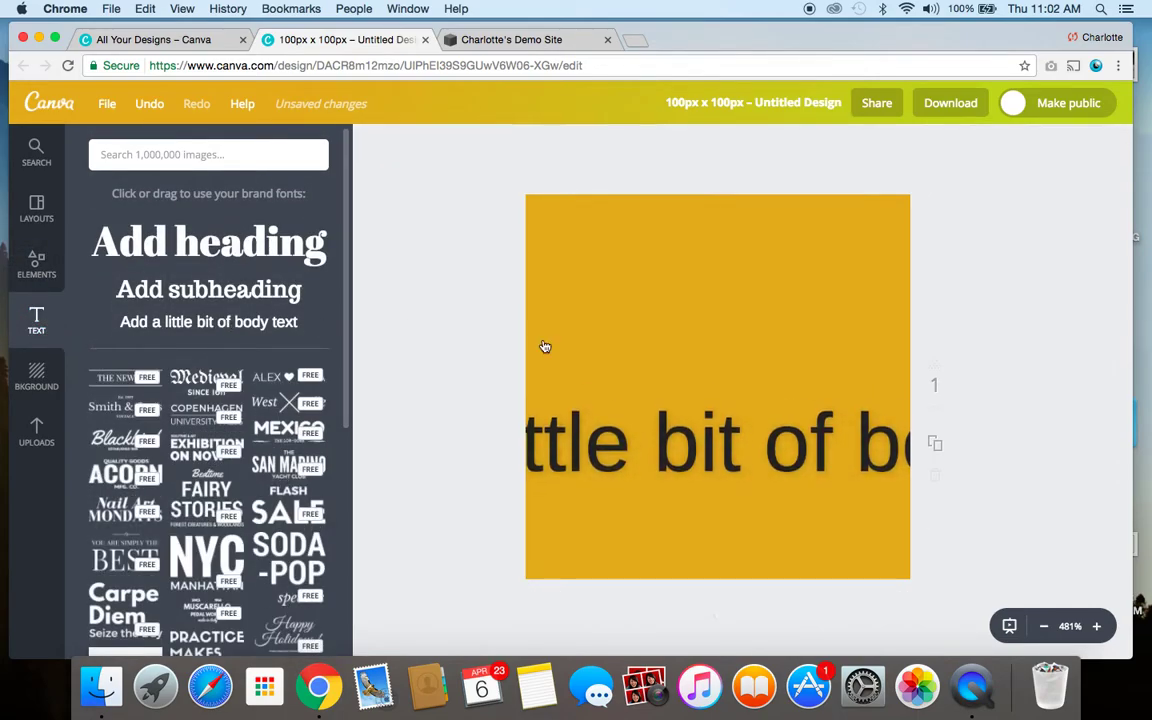
pyautogui.doubleClick(728, 400)
pyautogui.write('C ')
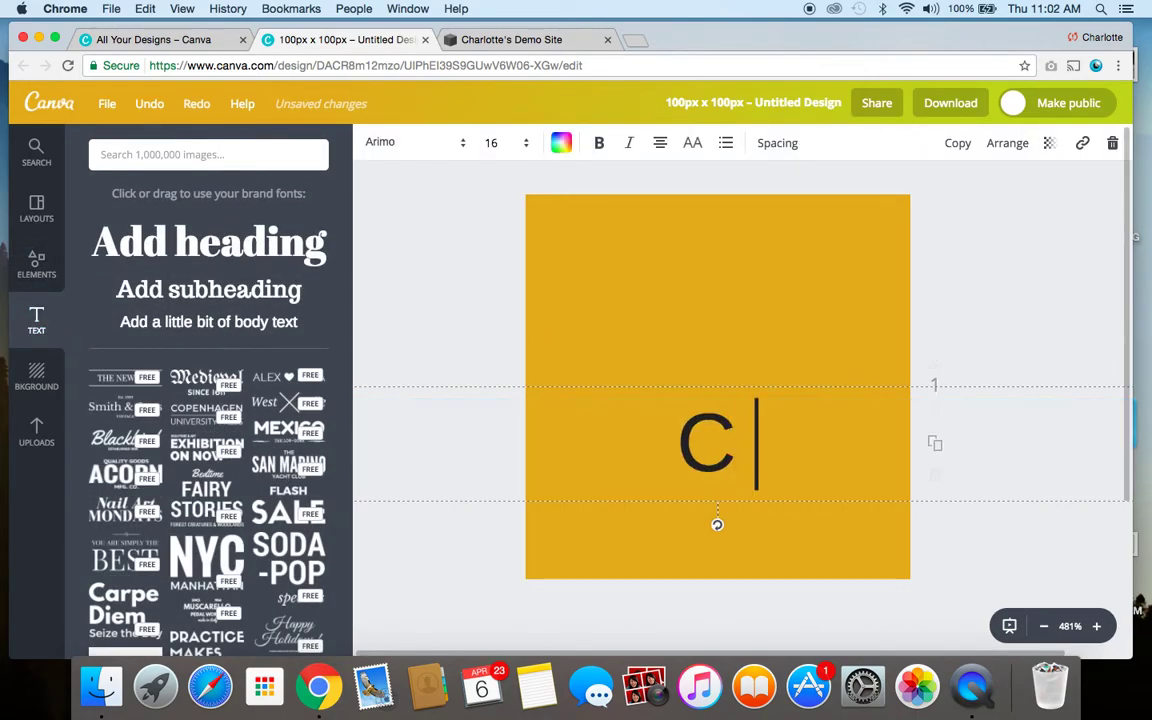
pyautogui.write('O')
pyautogui.press('BackSpace')
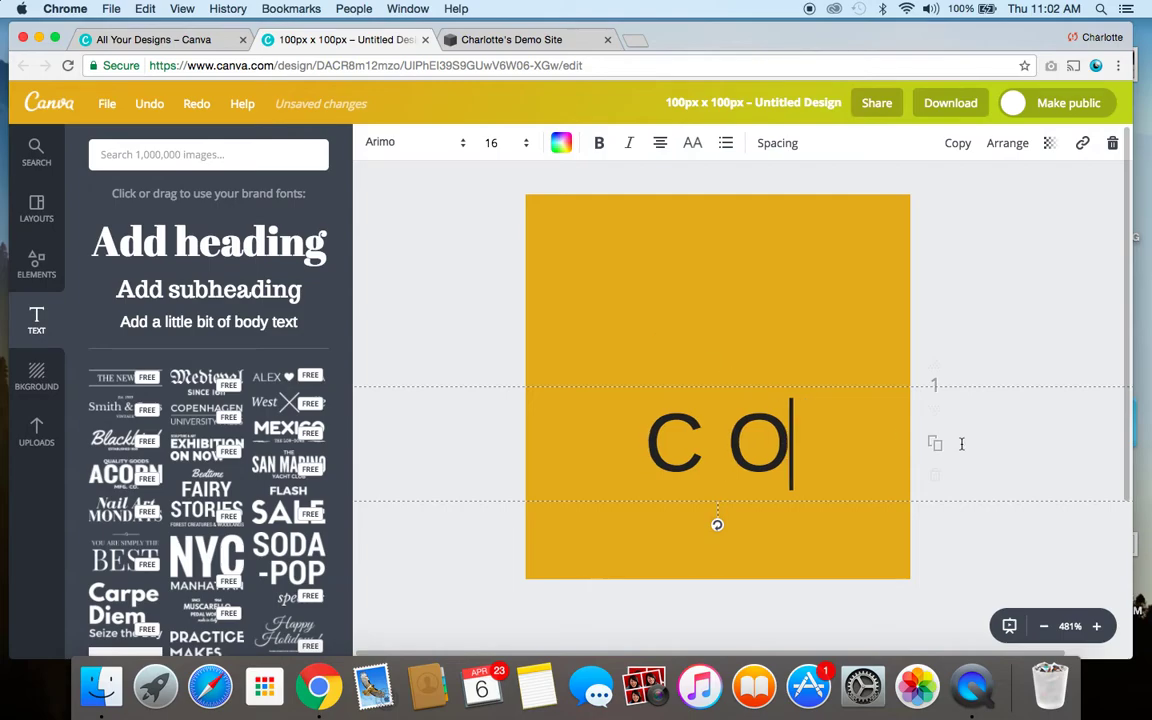
pyautogui.scroll(-5, 940, 565)
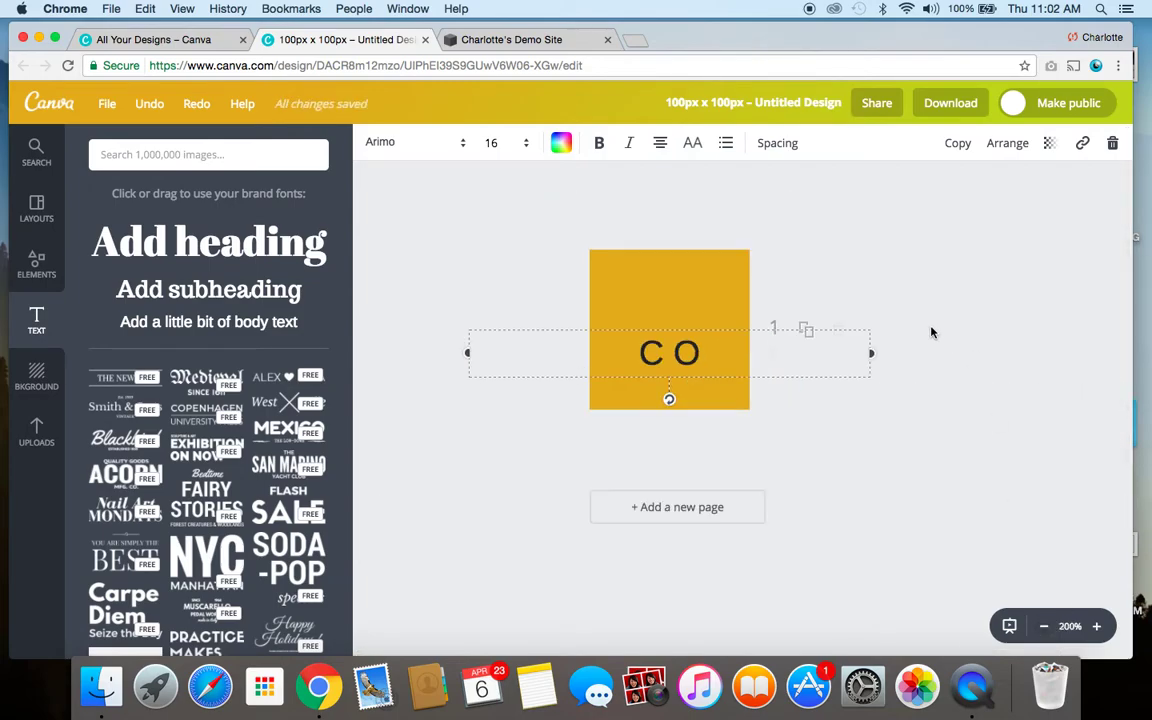
# Set the text size to 42 and resize and position the box over the gold square.
pyautogui.moveTo(871, 353); pyautogui.dragTo(683, 352)
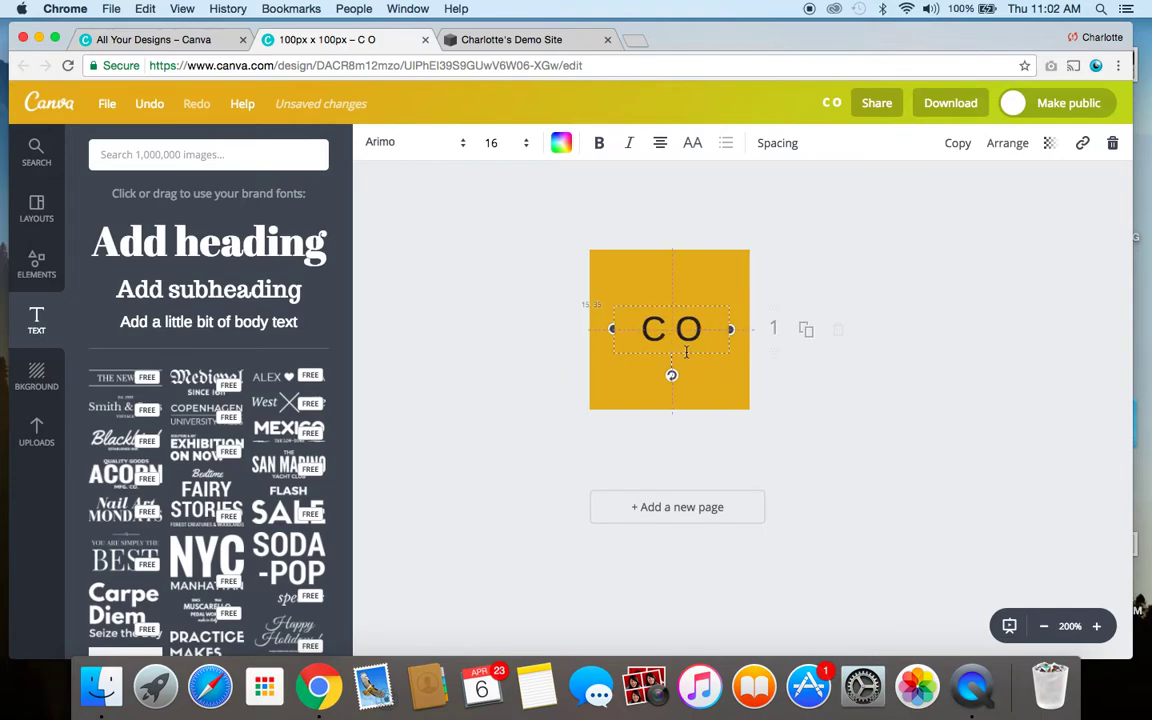
pyautogui.click(530, 148)
pyautogui.click(509, 474)
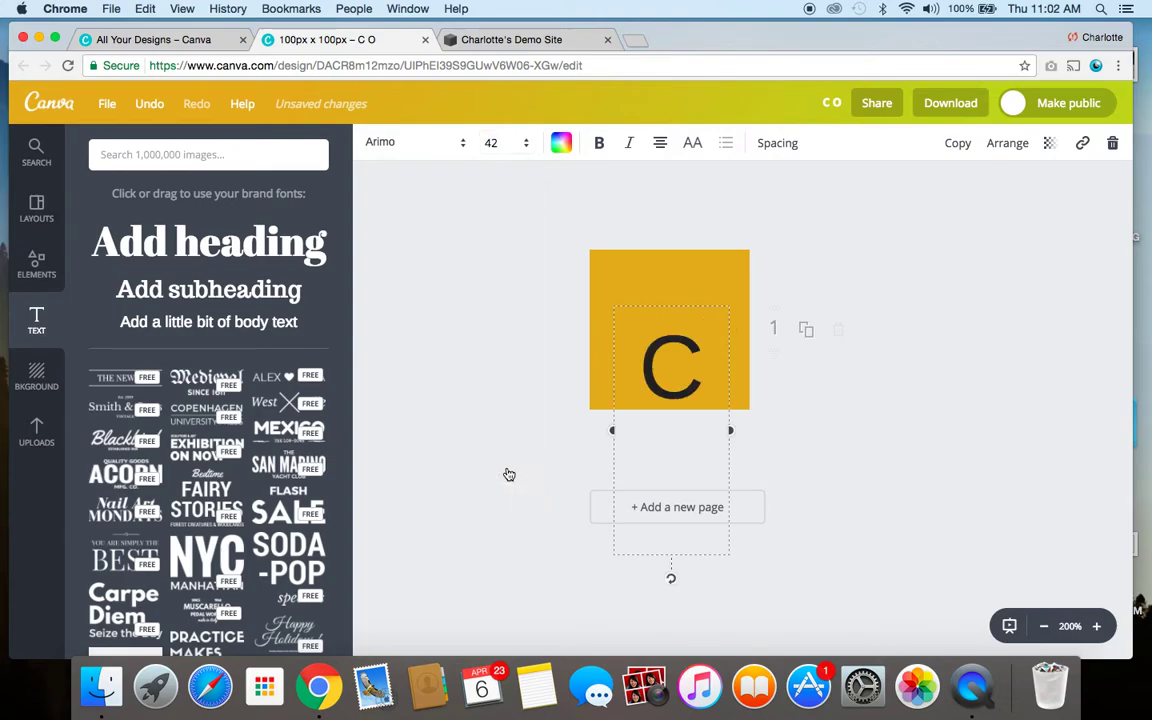
pyautogui.moveTo(730, 430); pyautogui.dragTo(828, 427)
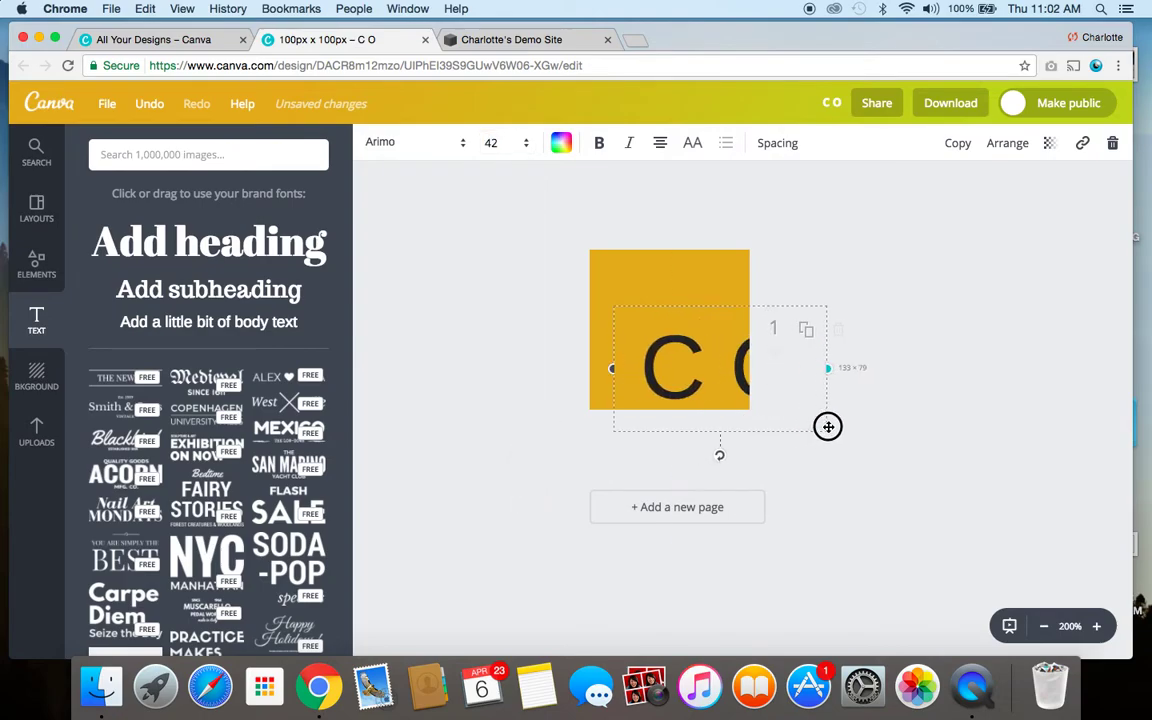
pyautogui.moveTo(719, 304); pyautogui.dragTo(667, 262)
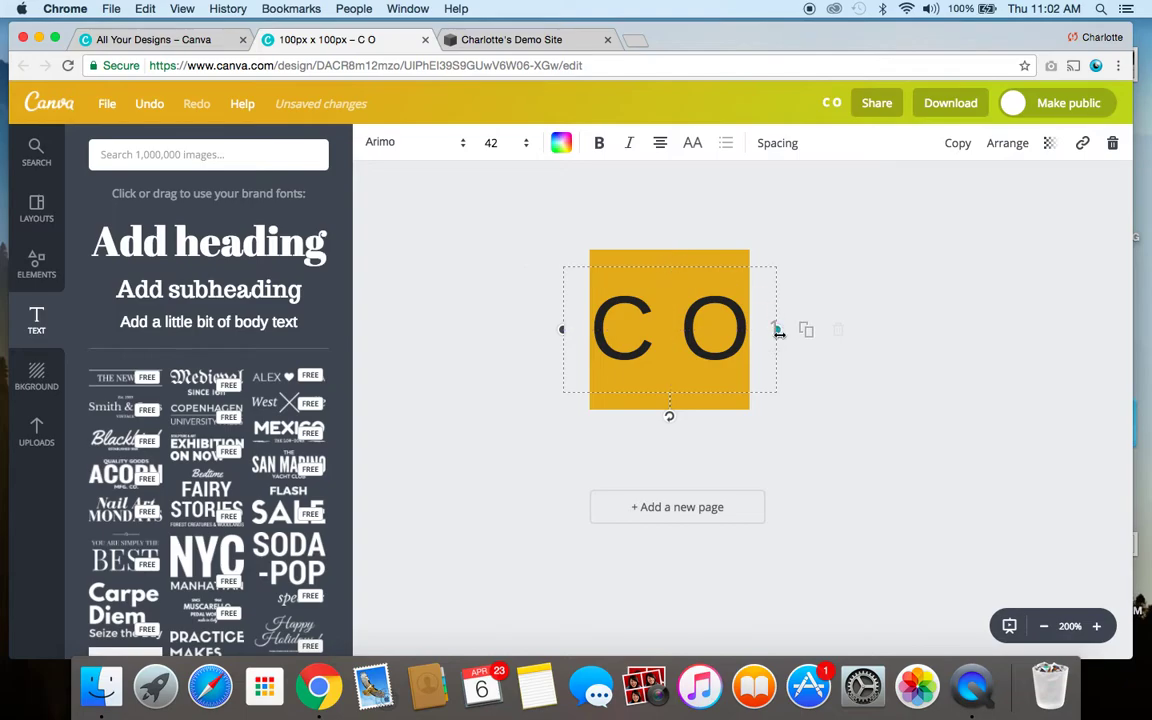
pyautogui.moveTo(778, 333); pyautogui.dragTo(741, 329)
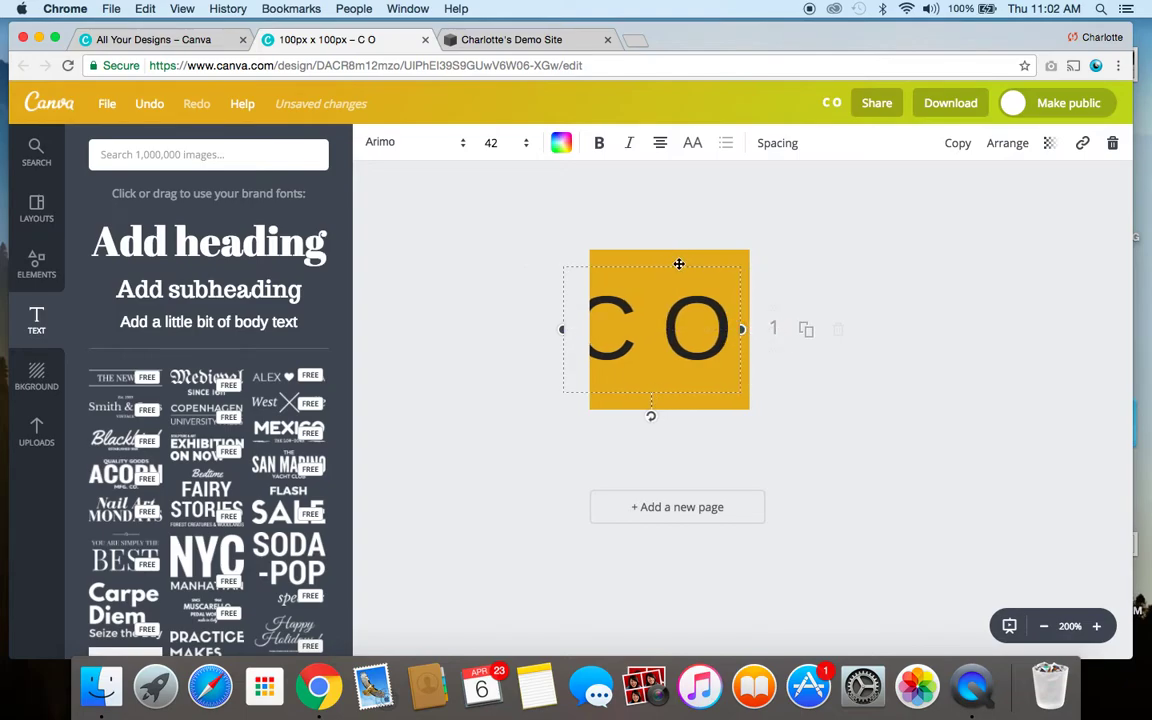
pyautogui.moveTo(679, 263); pyautogui.dragTo(696, 262)
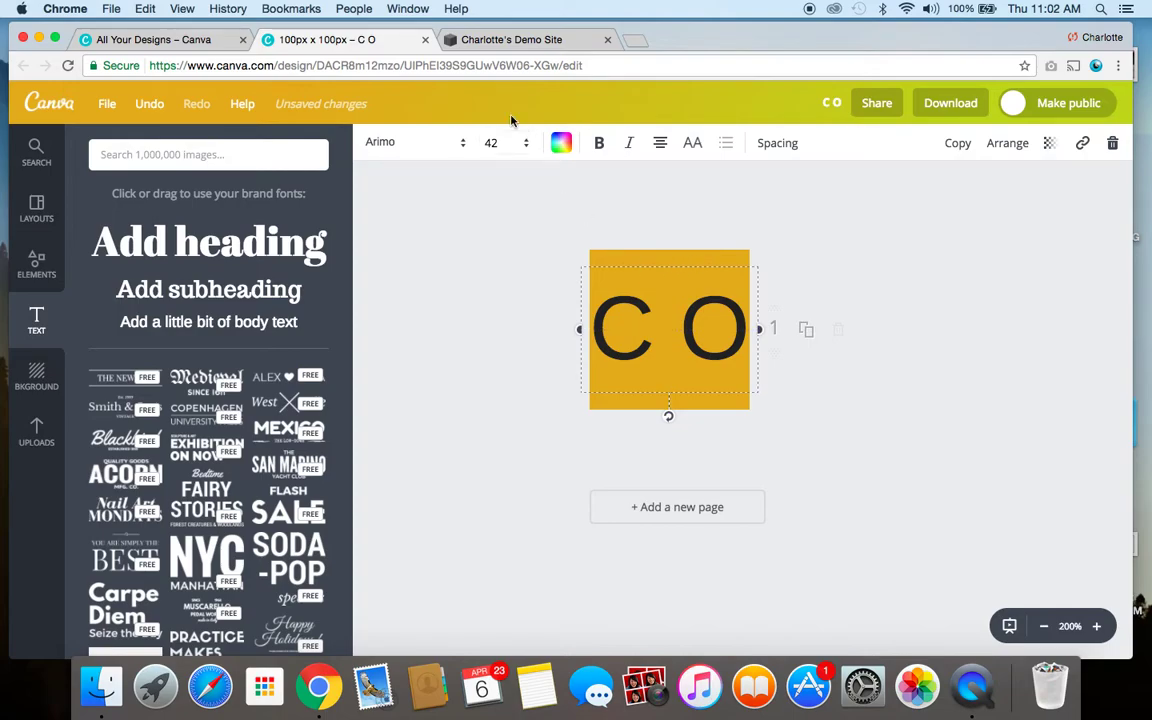
# Reduce the C O text to size 36 and change its font to Lato.
pyautogui.click(522, 146)
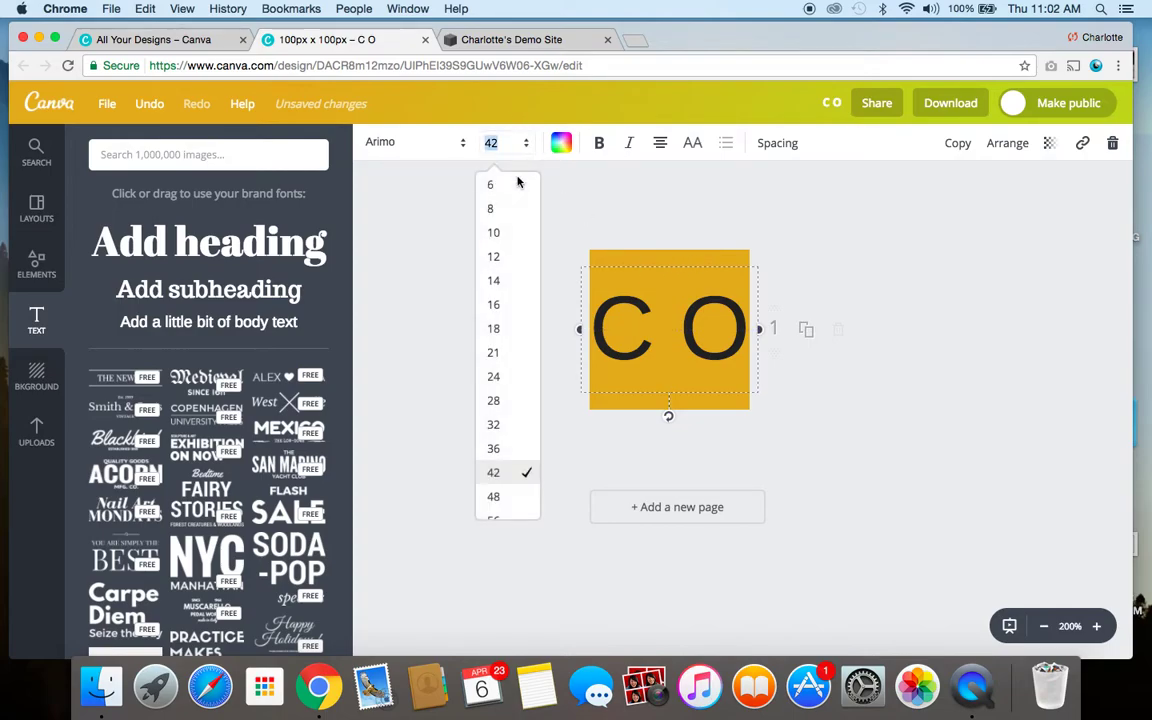
pyautogui.click(498, 450)
pyautogui.click(1000, 542)
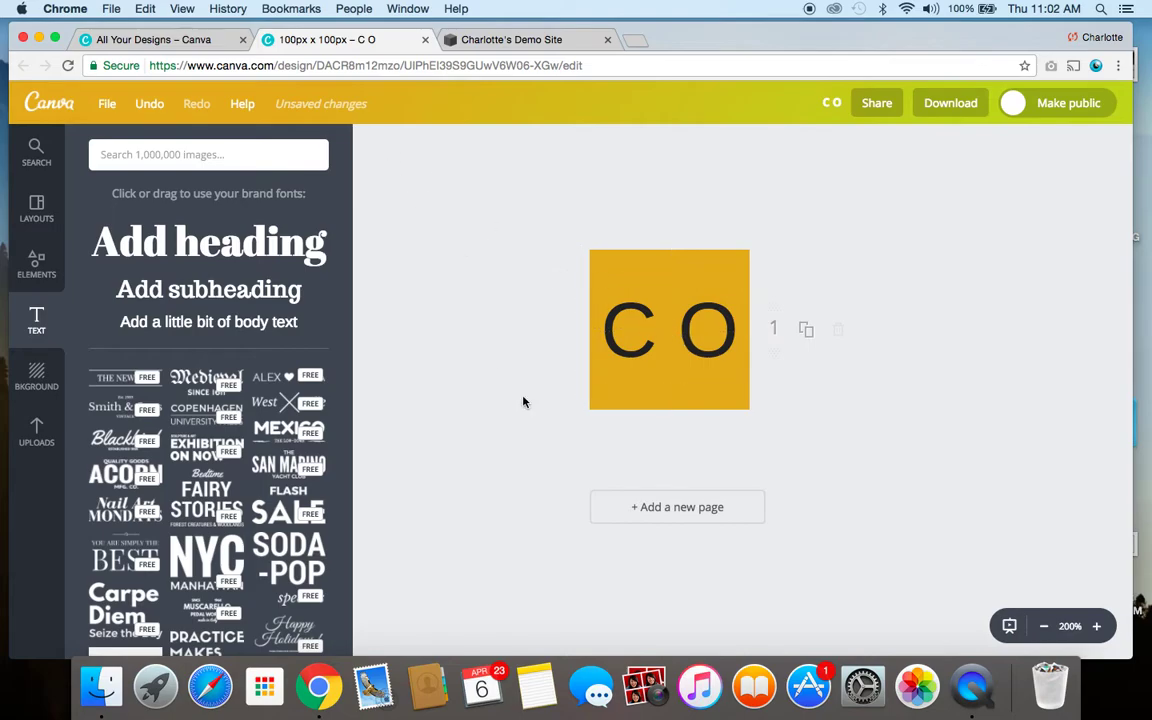
pyautogui.click(605, 330)
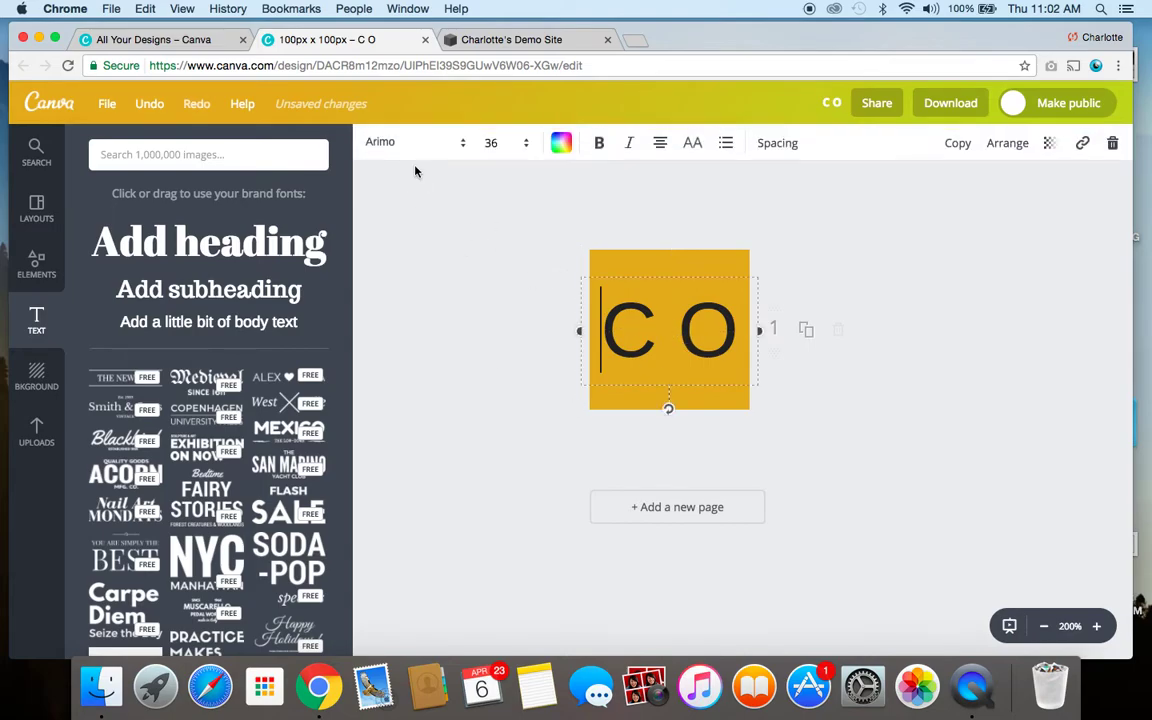
pyautogui.click(459, 141)
pyautogui.scroll(-15, 445, 401)
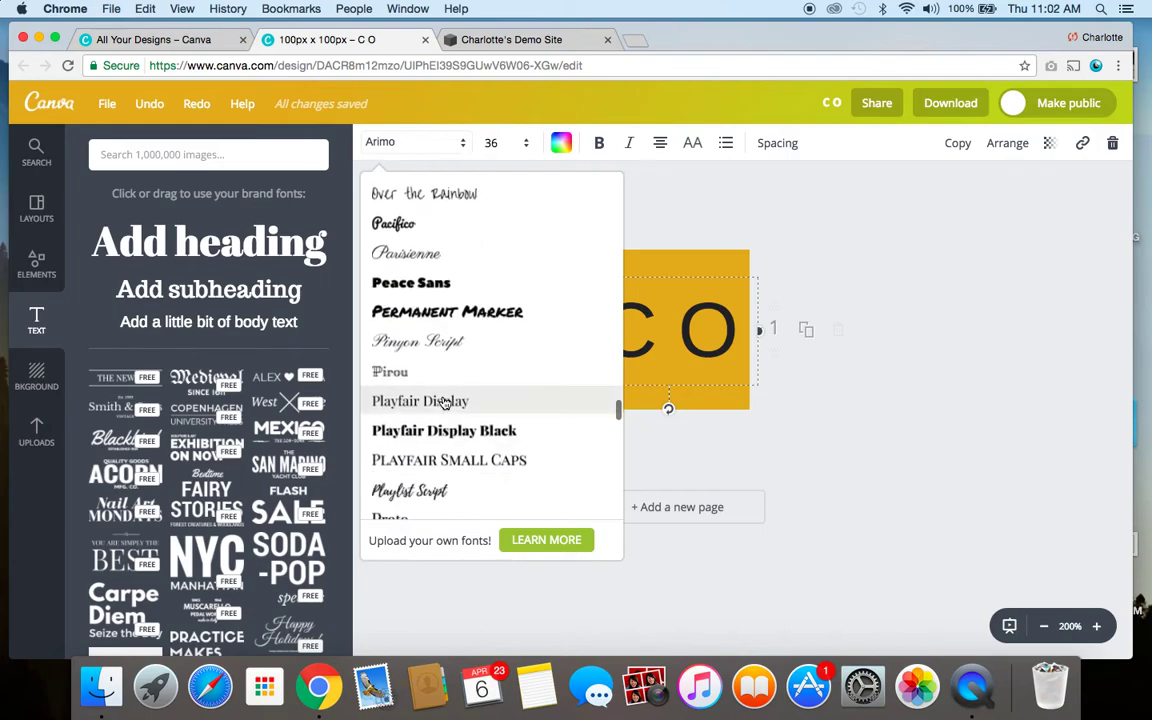
pyautogui.scroll(10, 445, 401)
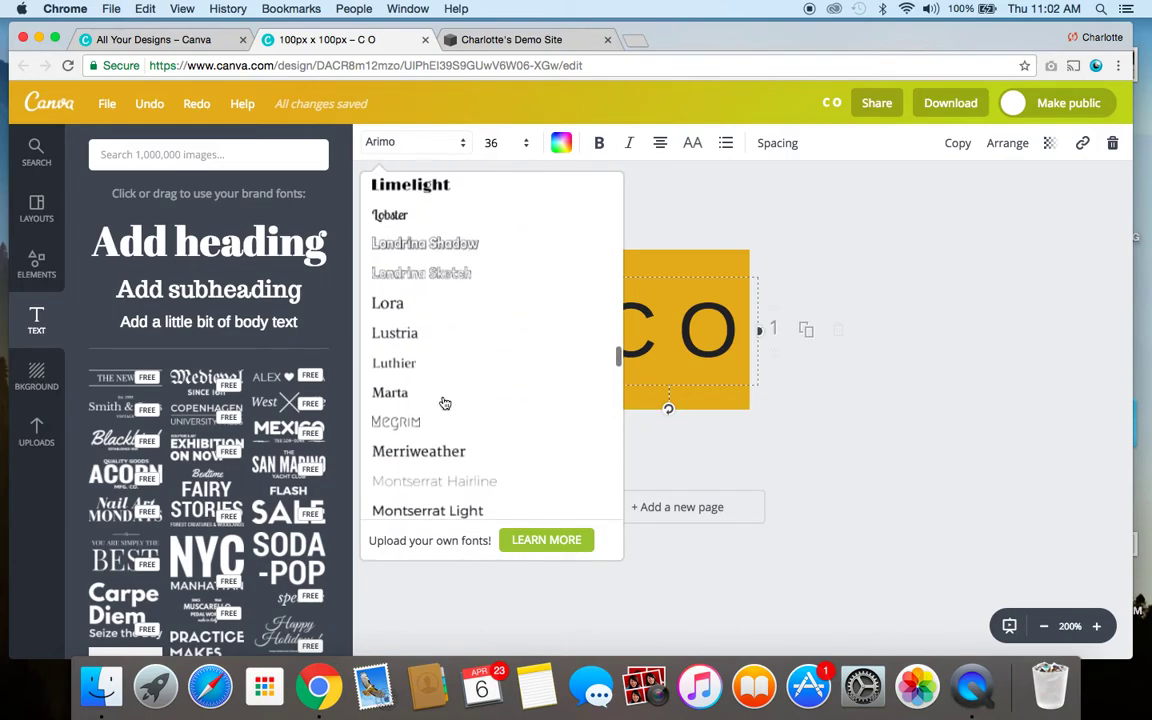
pyautogui.scroll(6, 432, 367)
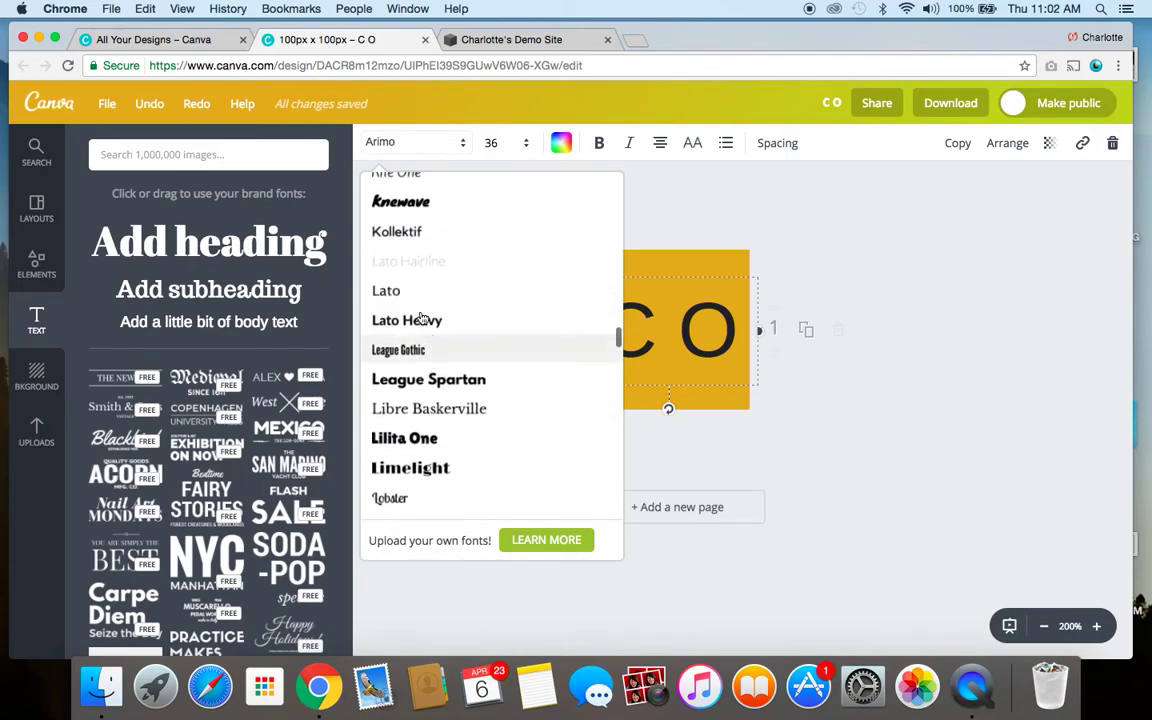
pyautogui.click(411, 292)
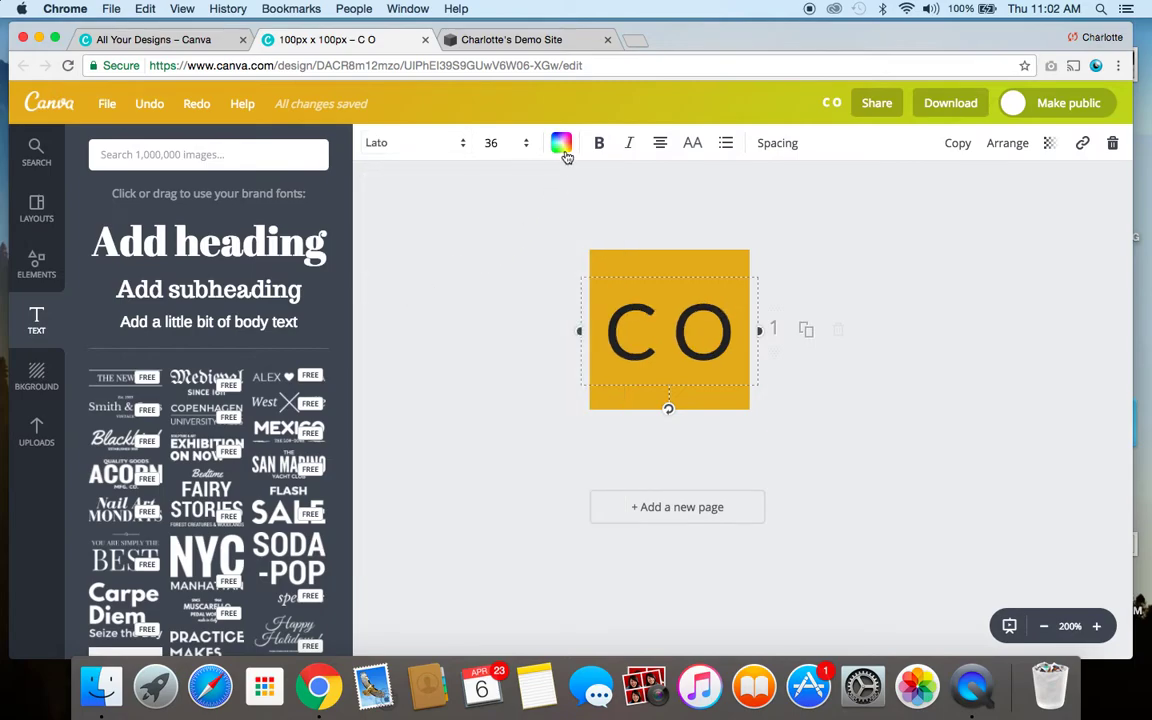
# Make the C O lettering white on the gold square.
pyautogui.click(563, 150)
pyautogui.scroll(-2, 689, 378)
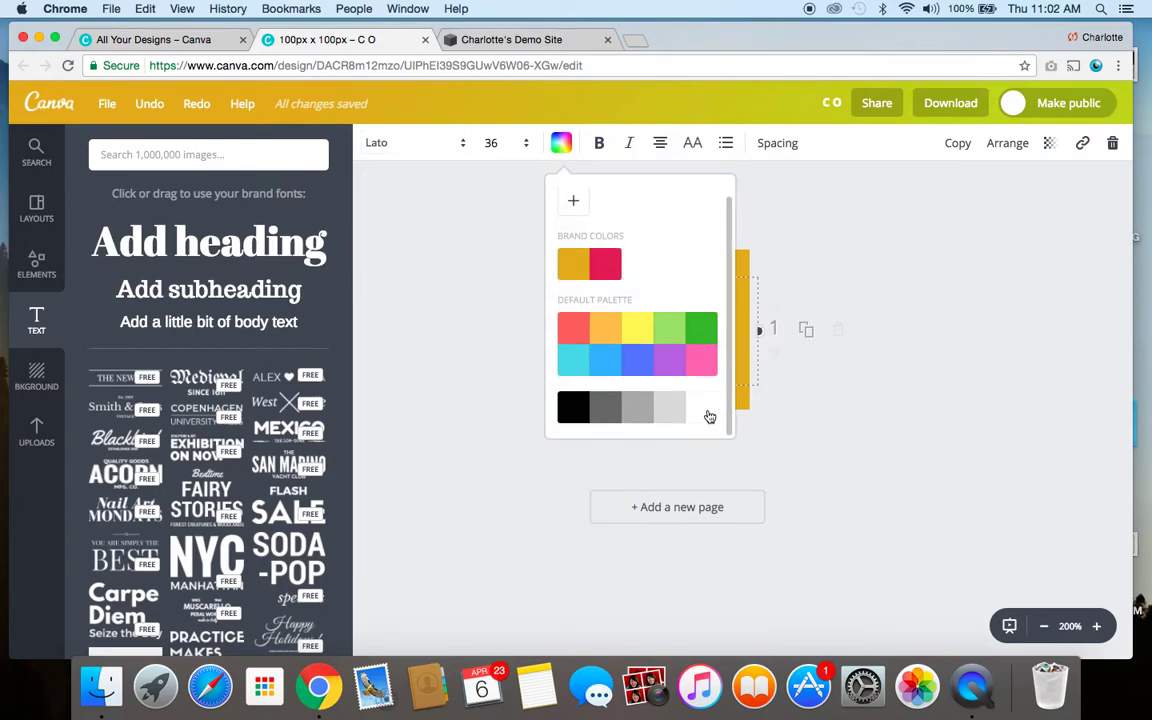
pyautogui.click(706, 411)
pyautogui.click(902, 401)
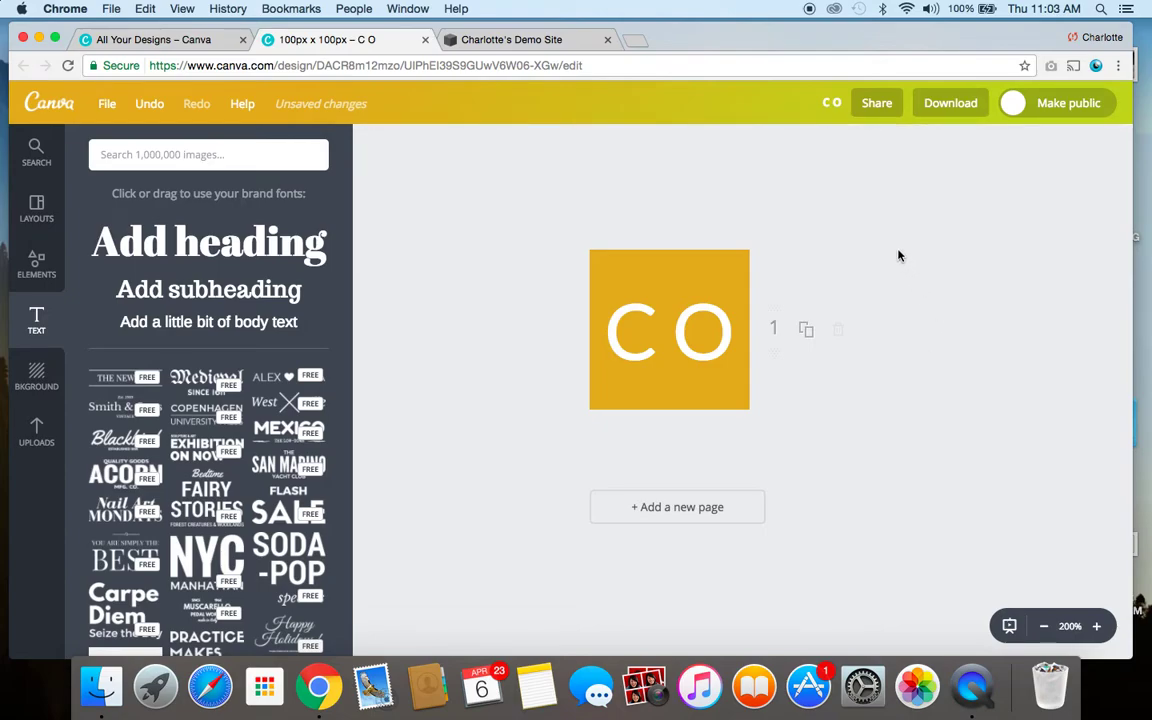
pyautogui.click(830, 103)
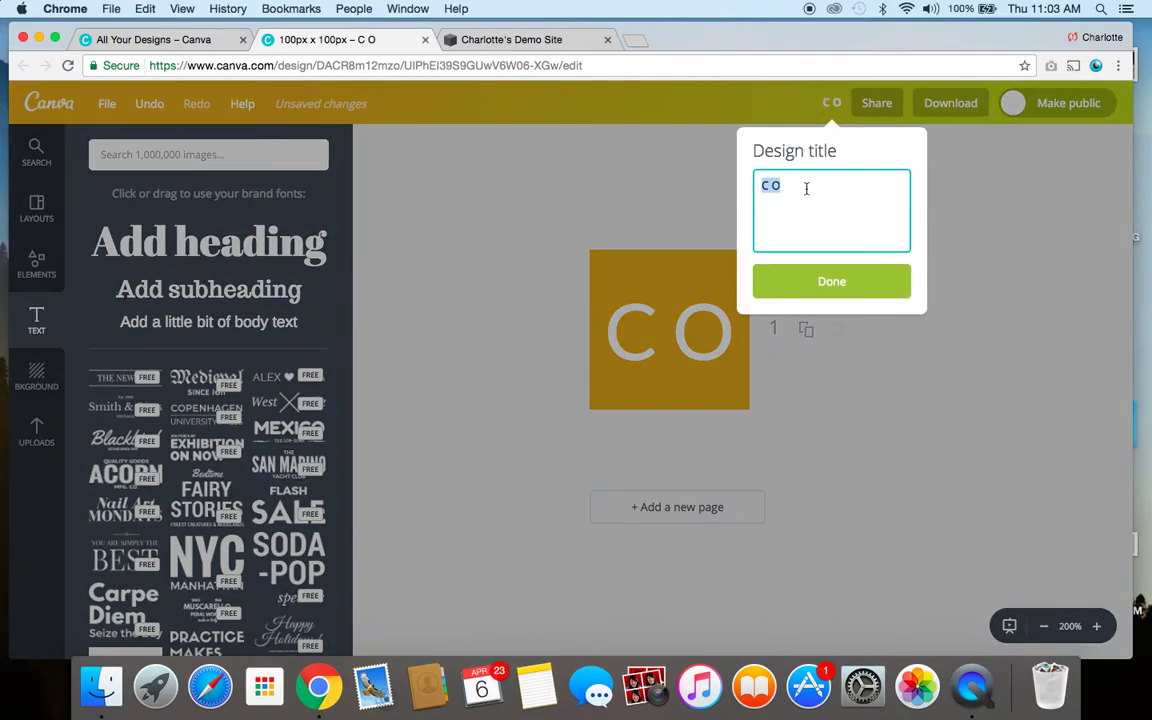
# Title the design 'CO favicon' and download it as a PNG.
pyautogui.write('CO favicon')
pyautogui.click(826, 273)
pyautogui.click(942, 110)
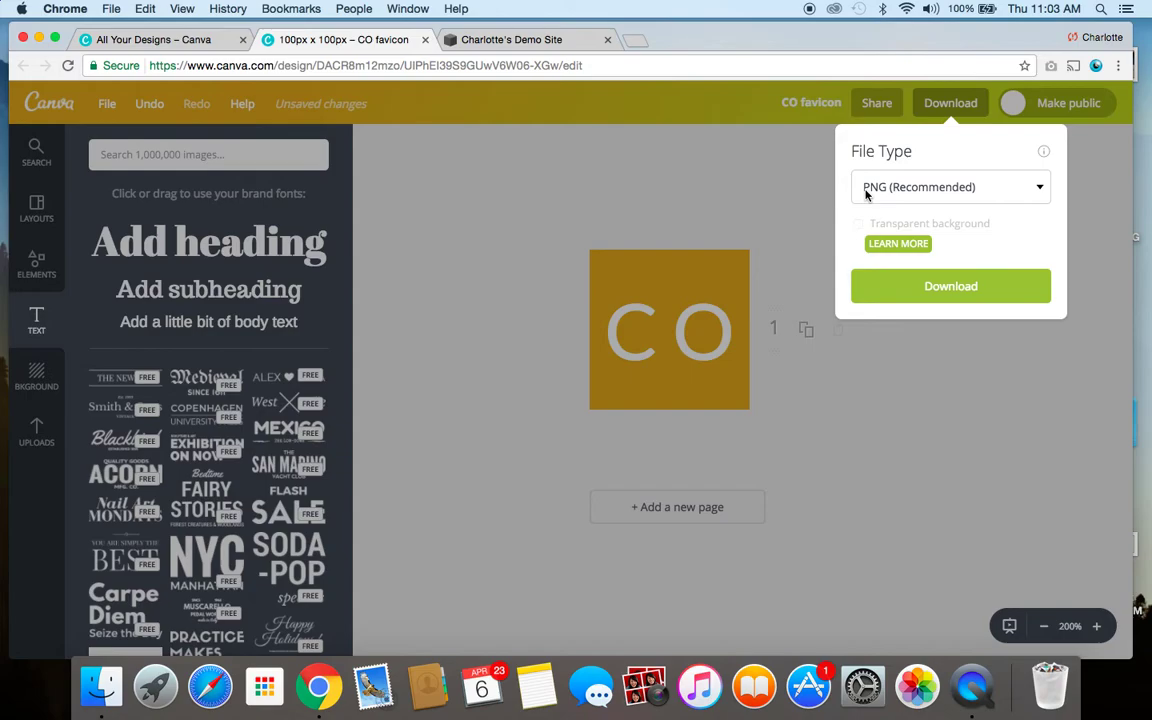
pyautogui.click(947, 291)
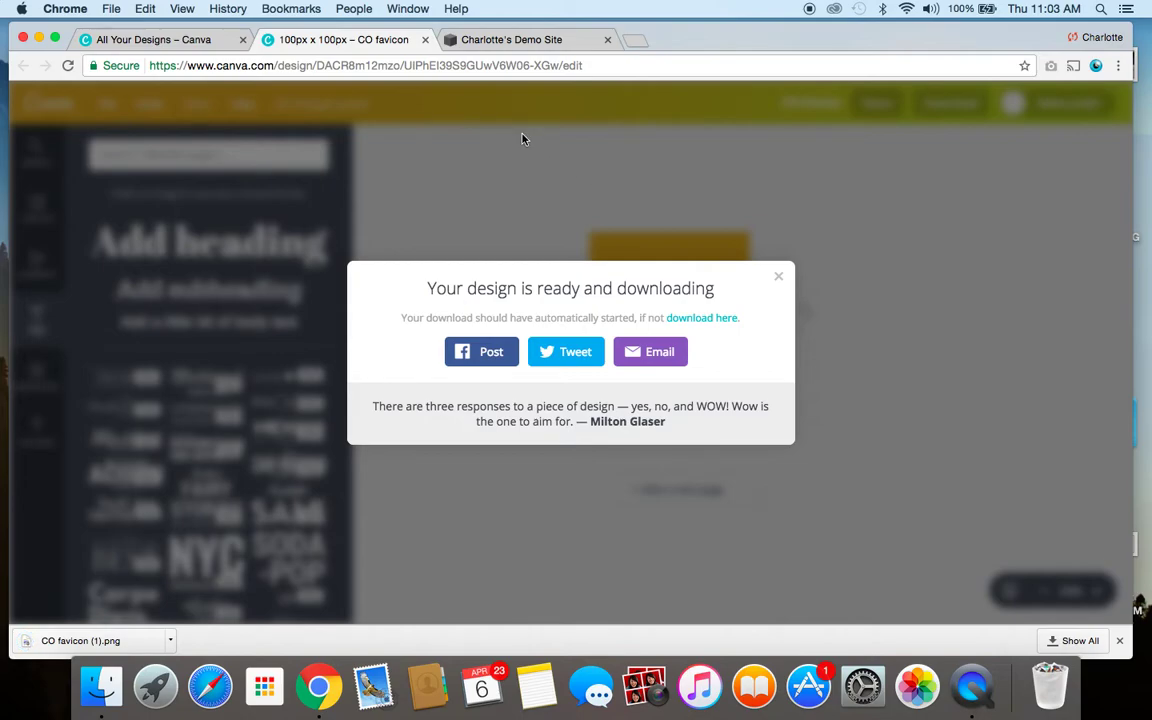
pyautogui.click(491, 42)
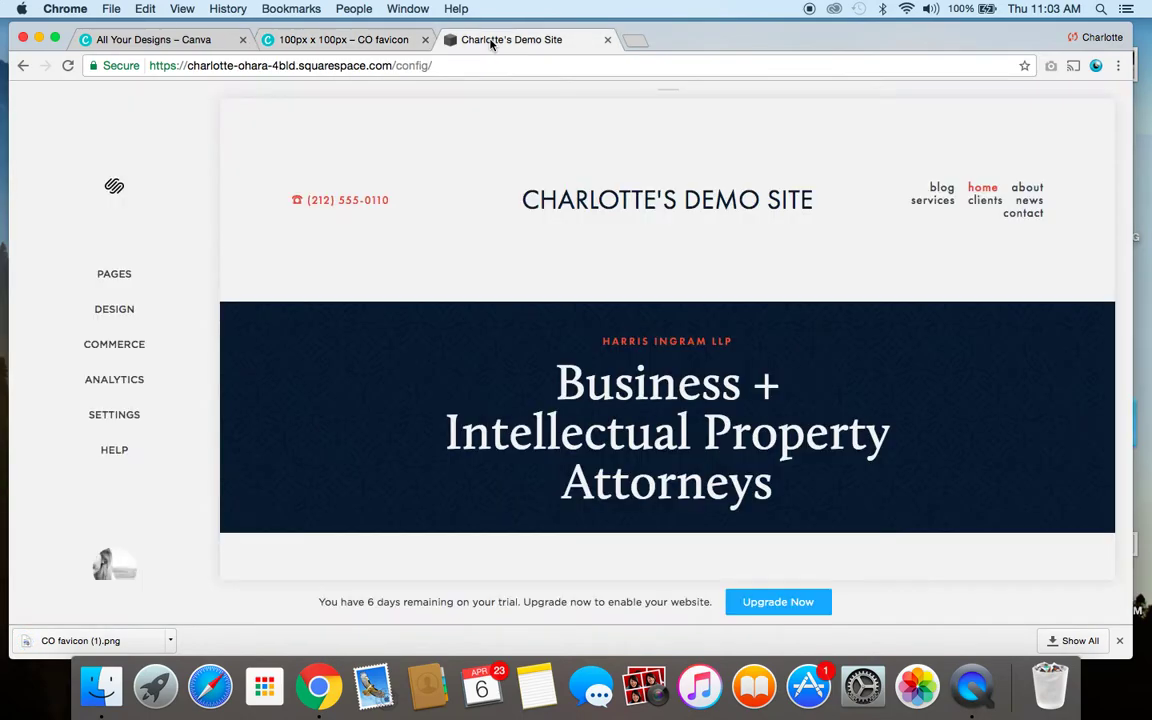
# Go to the demo site's Design > Logo & Title settings panel.
pyautogui.click(160, 319)
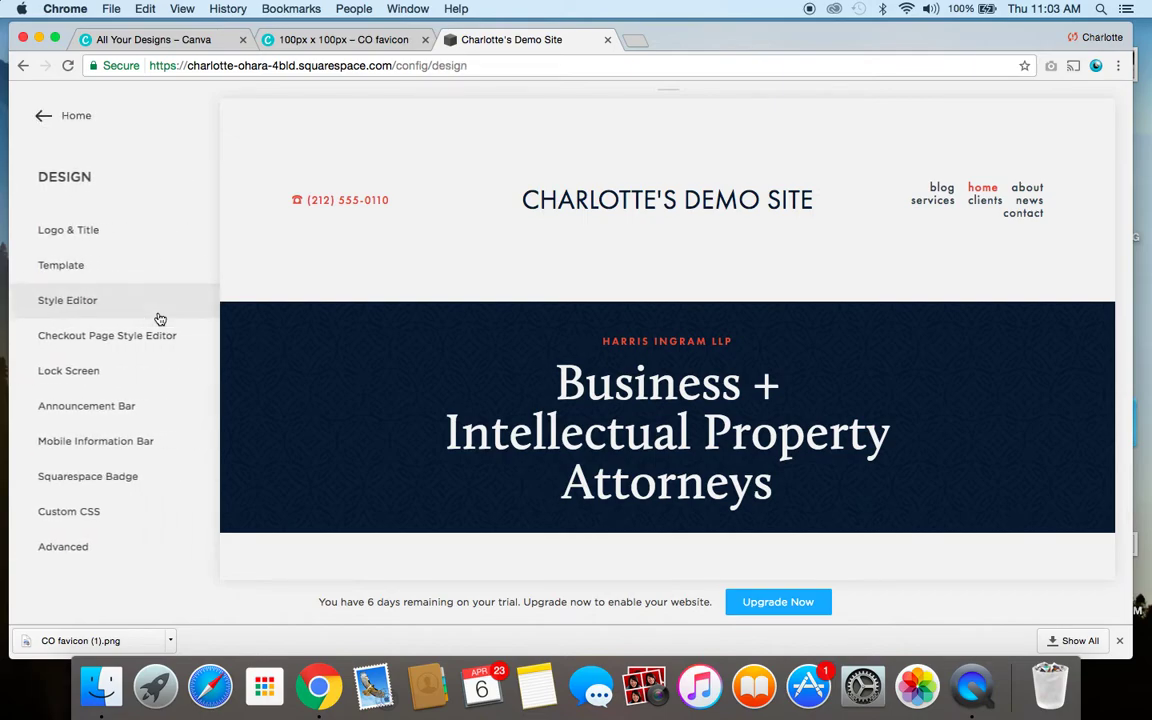
pyautogui.click(135, 232)
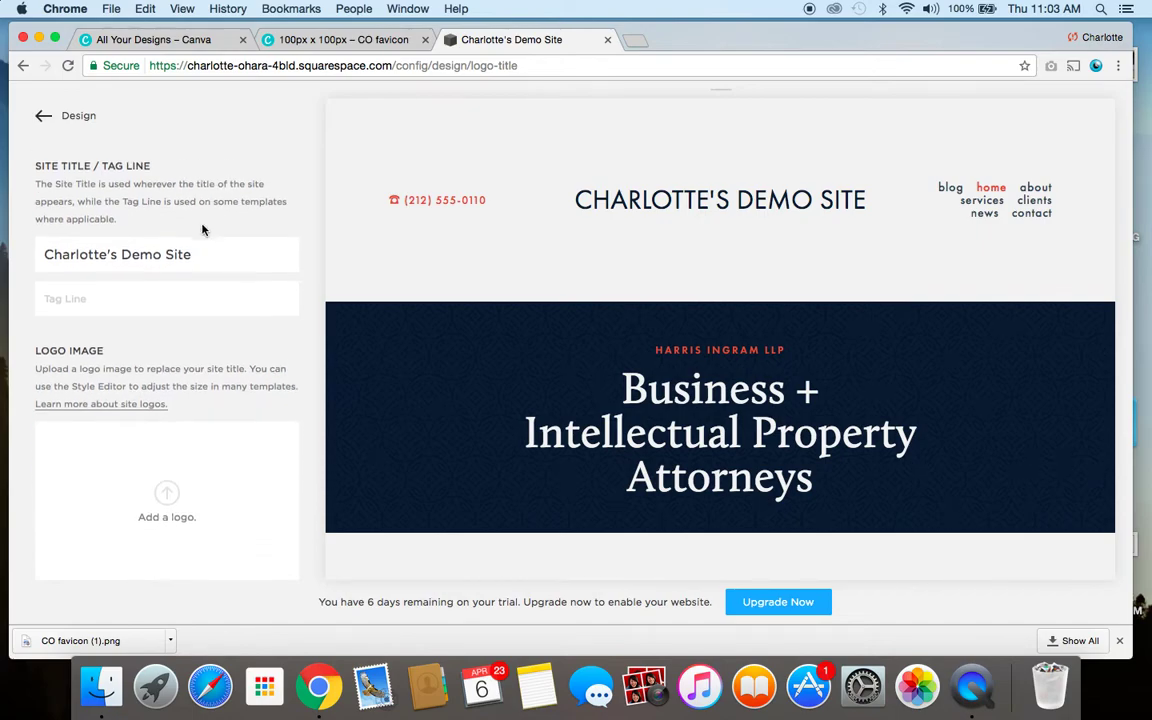
# Upload CO favicon (1).png as the Browser Icon (Favicon) and save.
pyautogui.scroll(-5, 202, 230)
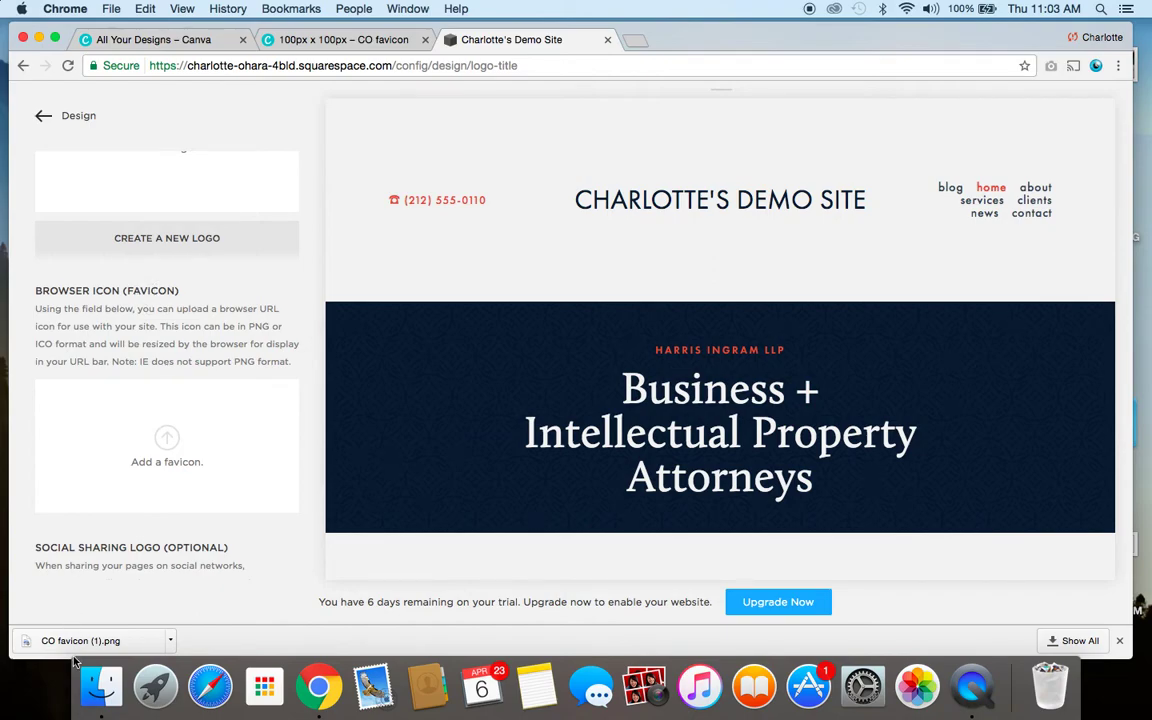
pyautogui.moveTo(60, 645); pyautogui.dragTo(201, 440)
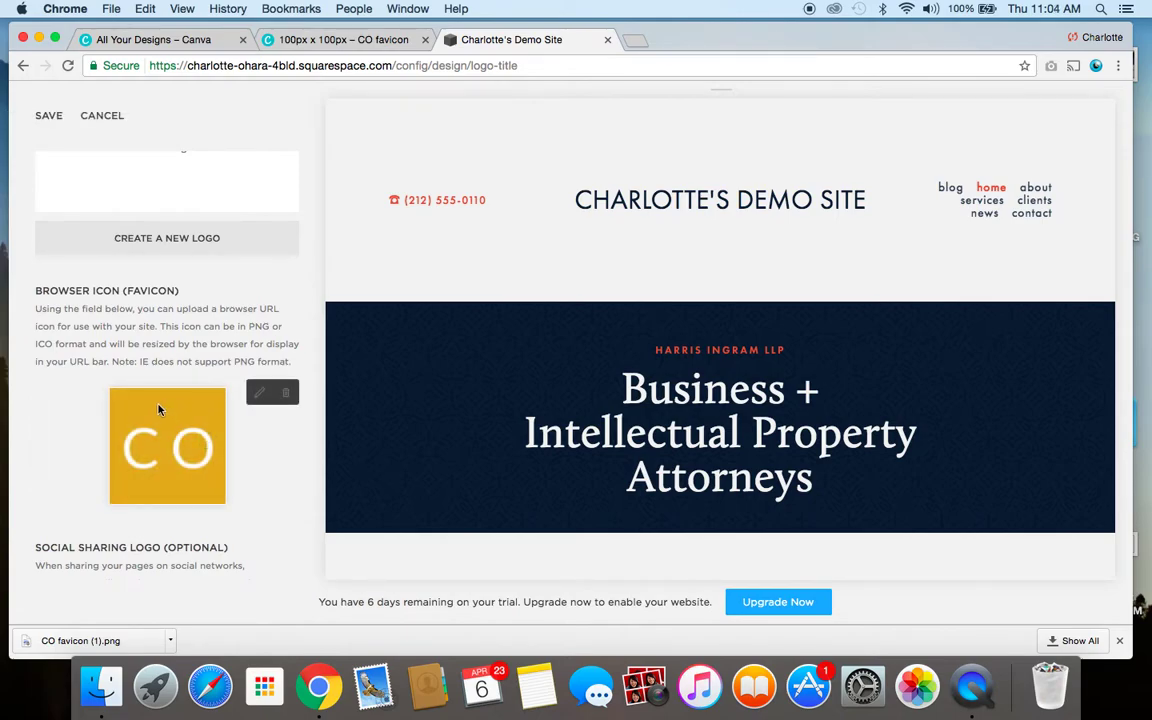
pyautogui.click(50, 118)
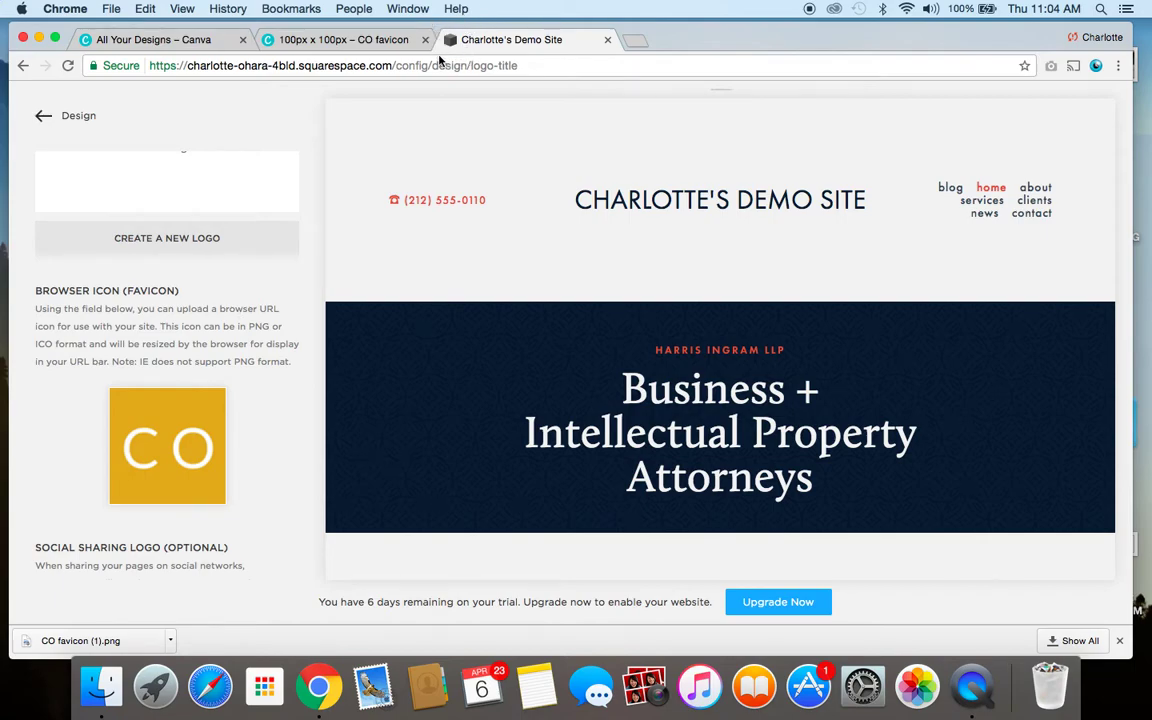
# Reload the Logo & Title page so the tab shows the new CO icon.
pyautogui.click(68, 66)
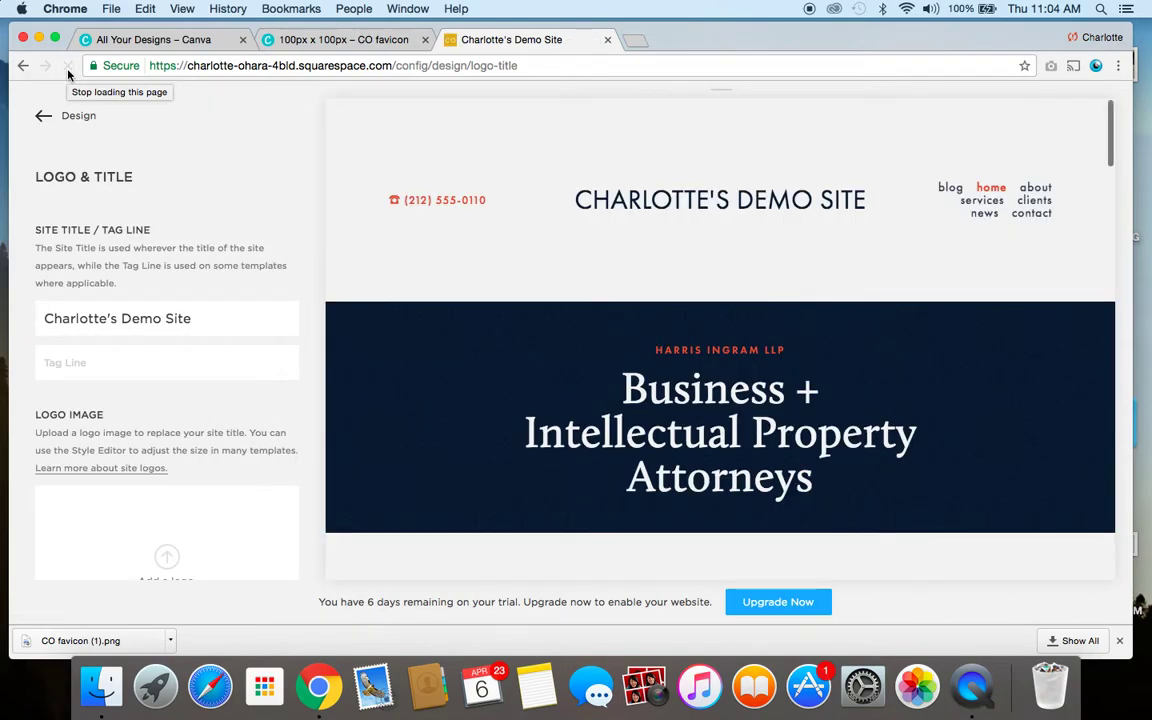
pyautogui.click(542, 66)
pyautogui.press('Return')
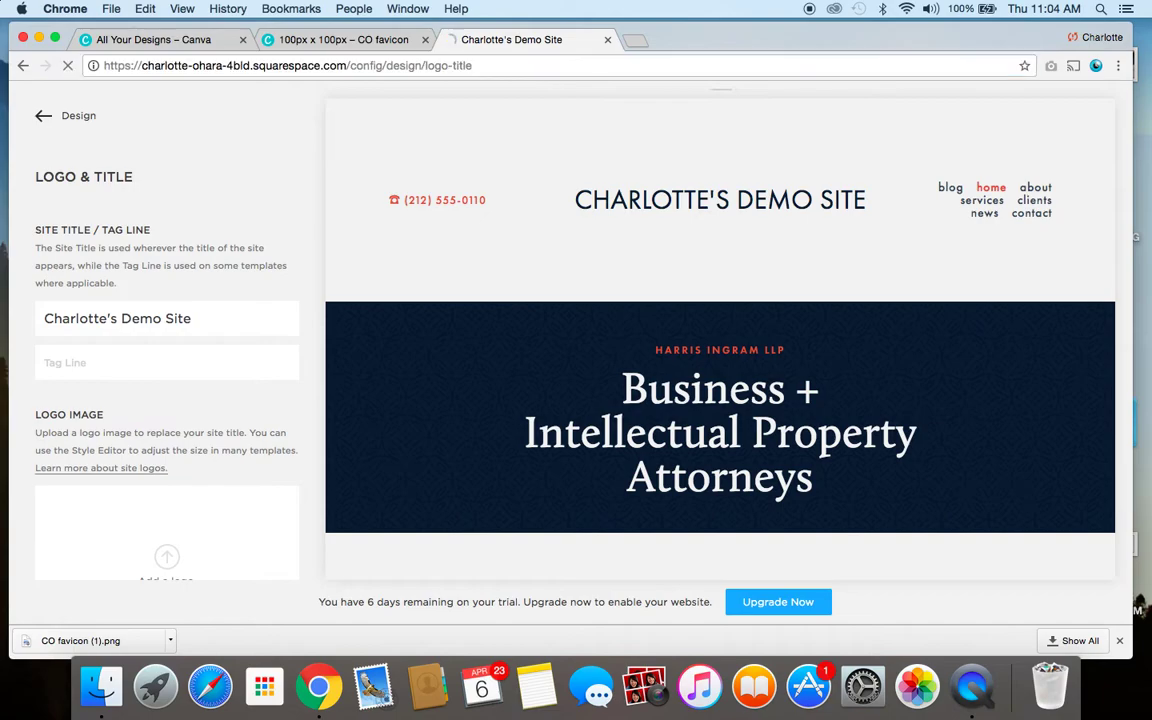